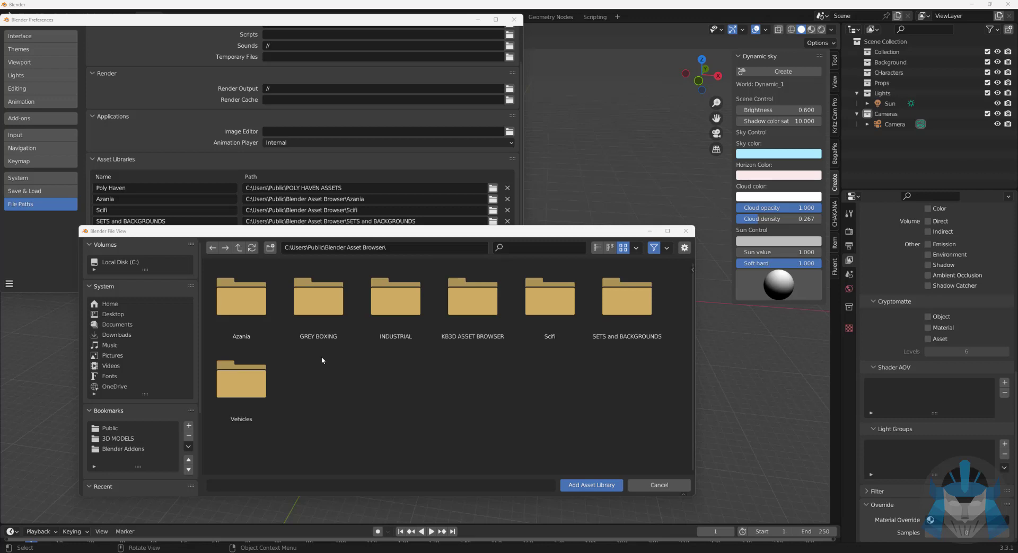
Step: Add an asset library, set its path to C:\Users\Public\Blender Asset Browser\KB3D ASSET BROWSER\, and close the preferences
left_click(592, 485)
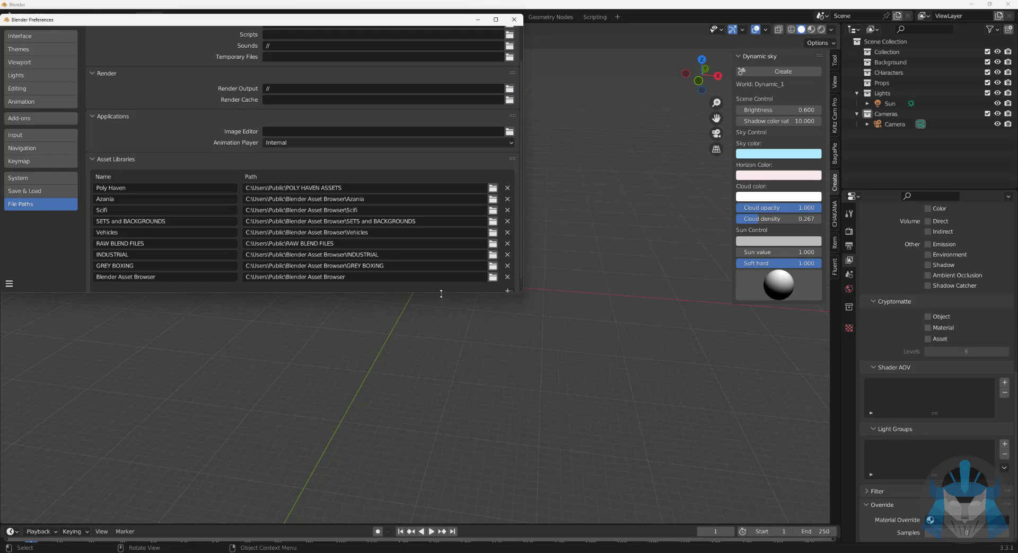
left_click_drag(441, 295, 449, 394)
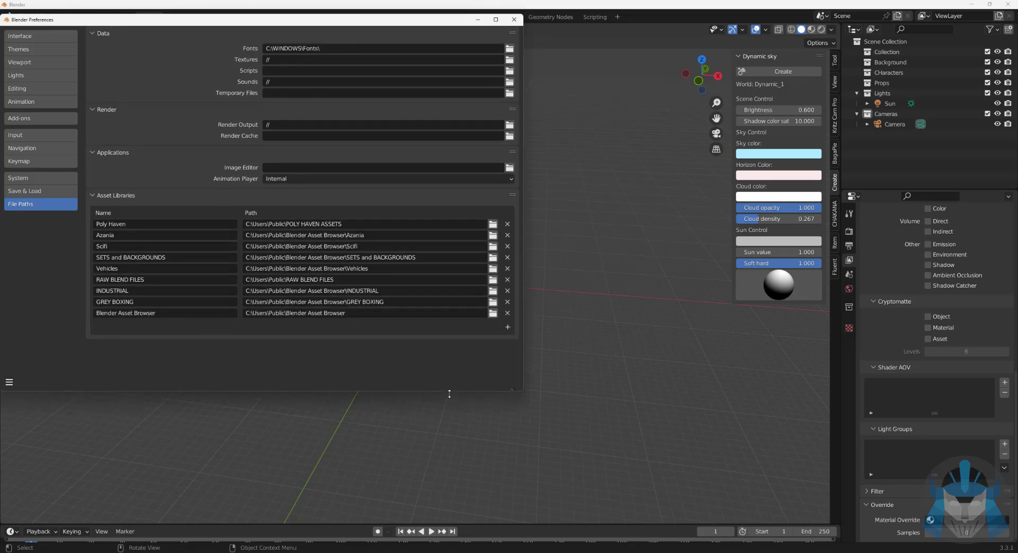
left_click(492, 313)
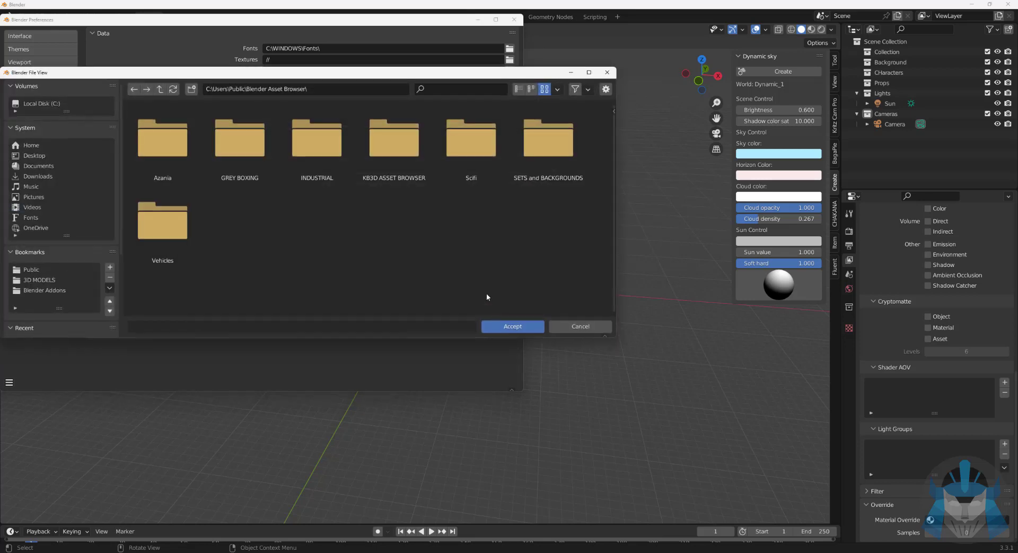
left_click(385, 163)
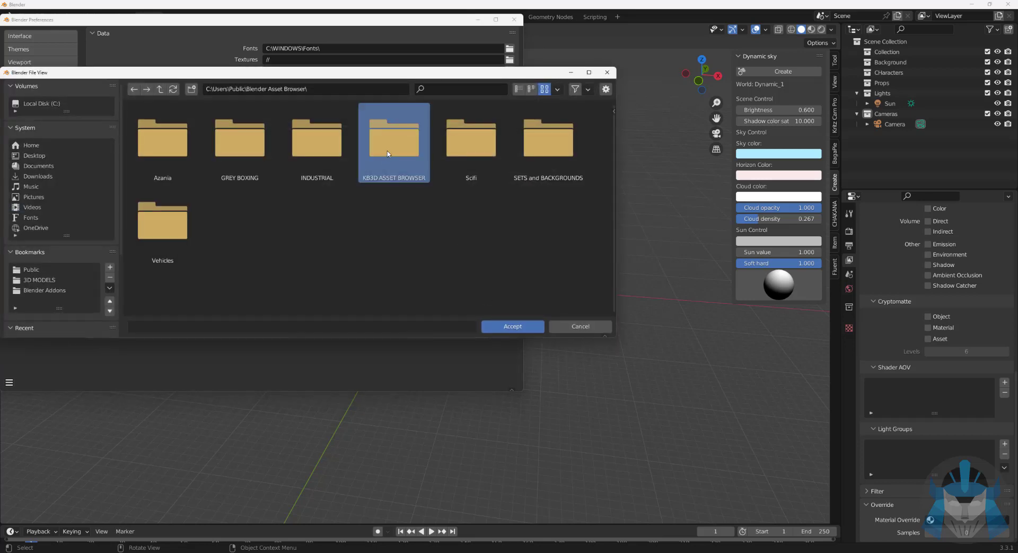
left_click(512, 328)
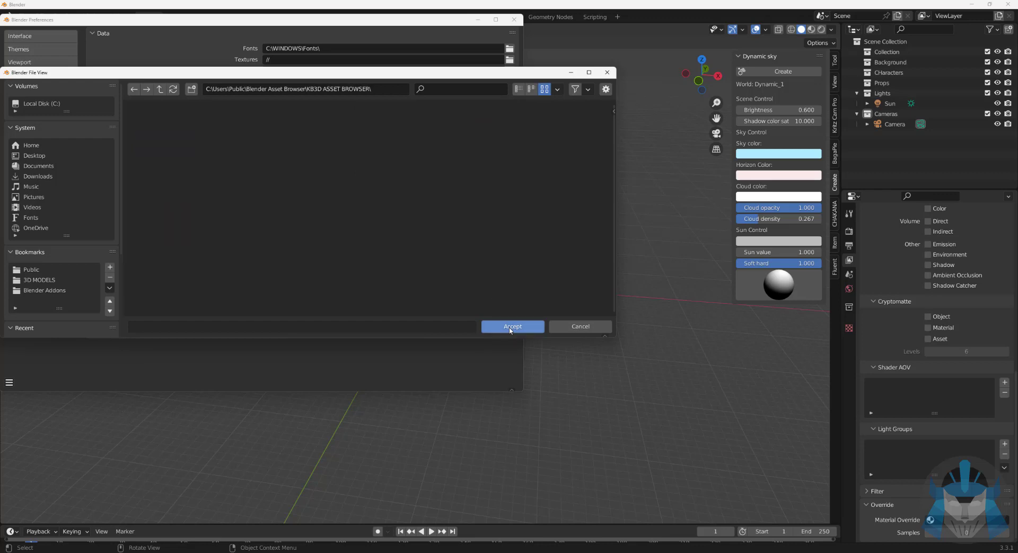
left_click(511, 327)
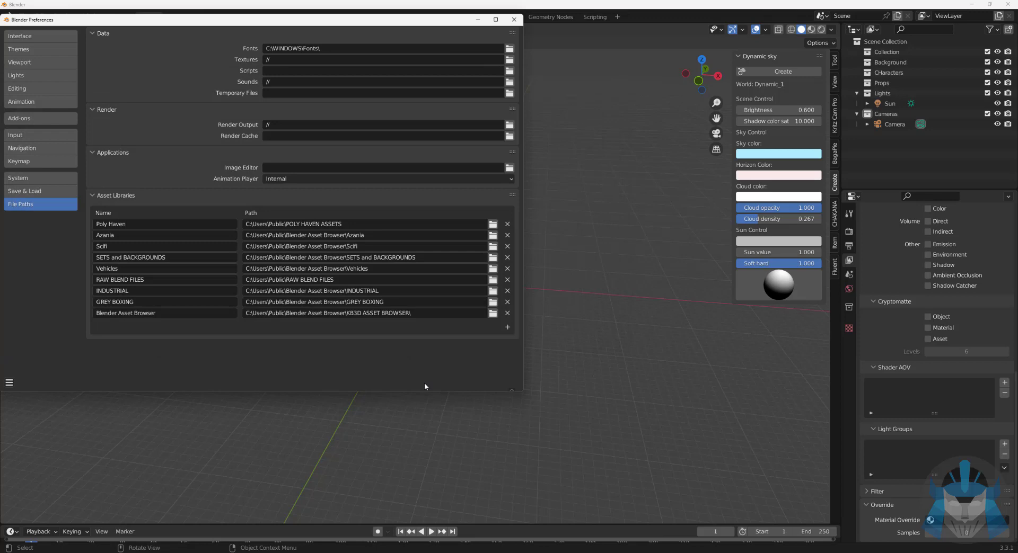
left_click(24, 190)
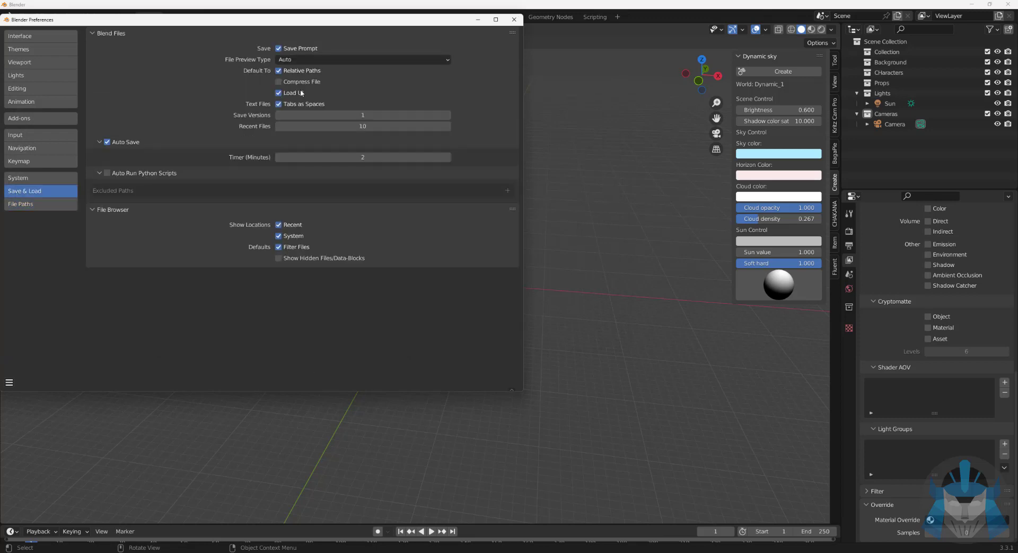
left_click(514, 19)
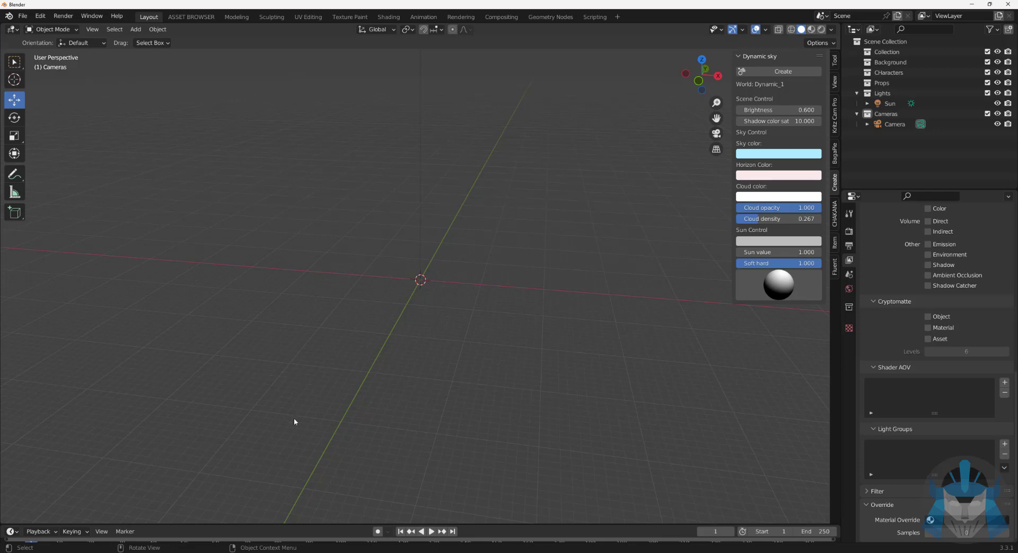
Step: Switch to File Explorer and open the kb3d_neocity.blender.native folder inside Public\KITBASH 3D
left_click(245, 517)
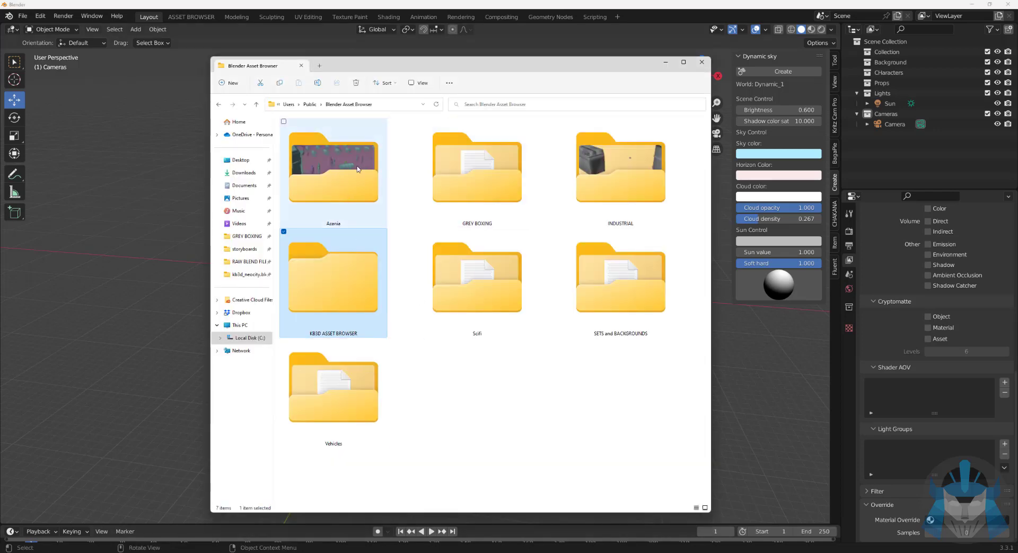
left_click(310, 104)
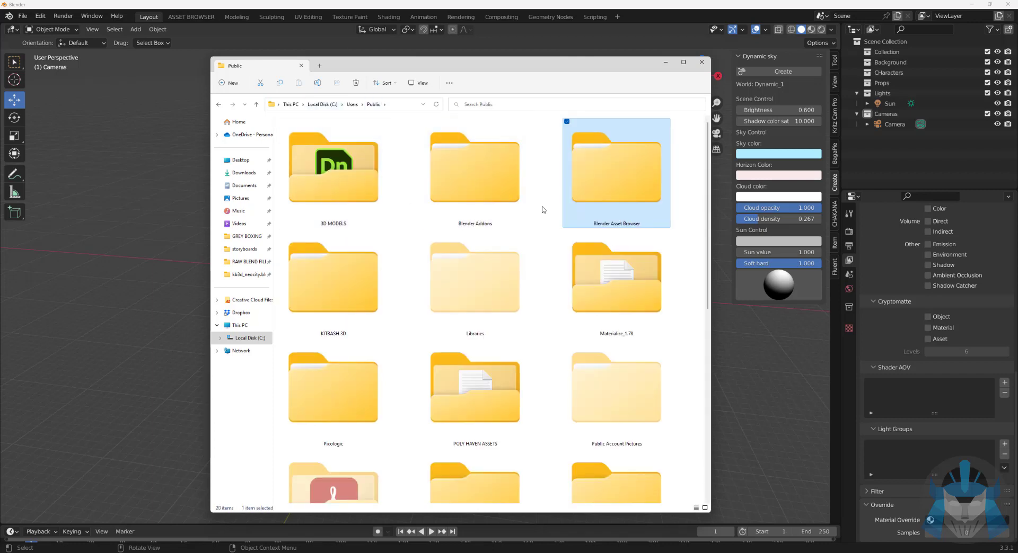
double_click(354, 304)
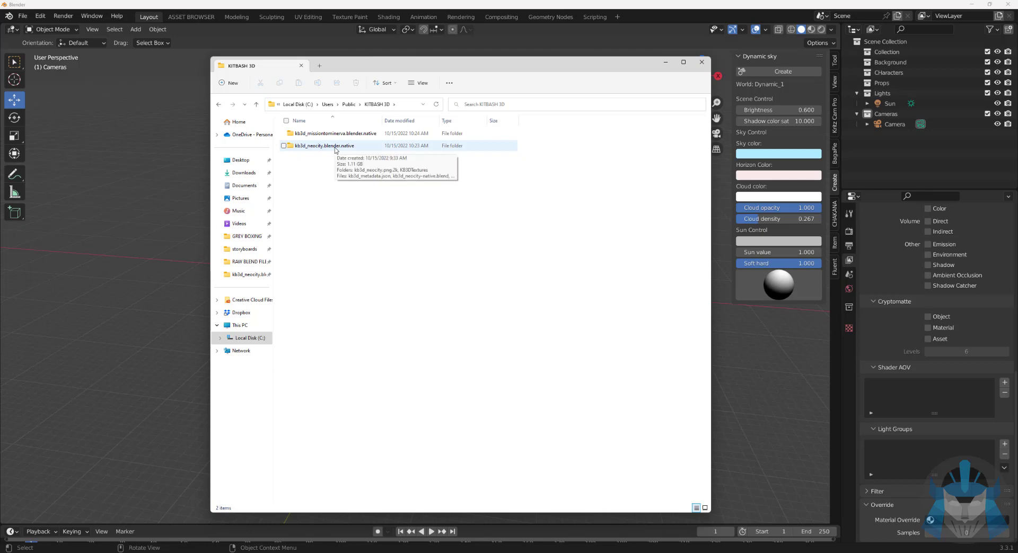
double_click(335, 150)
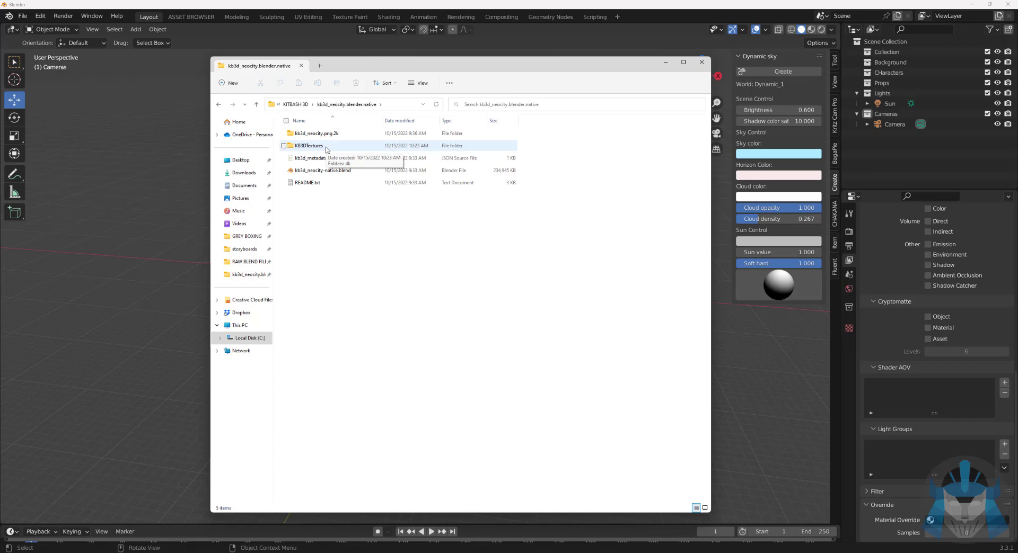
Step: Examine the contents of the KB3DTextures 4k subfolder and the kb3d_neocity.png.2k texture folder
double_click(326, 147)
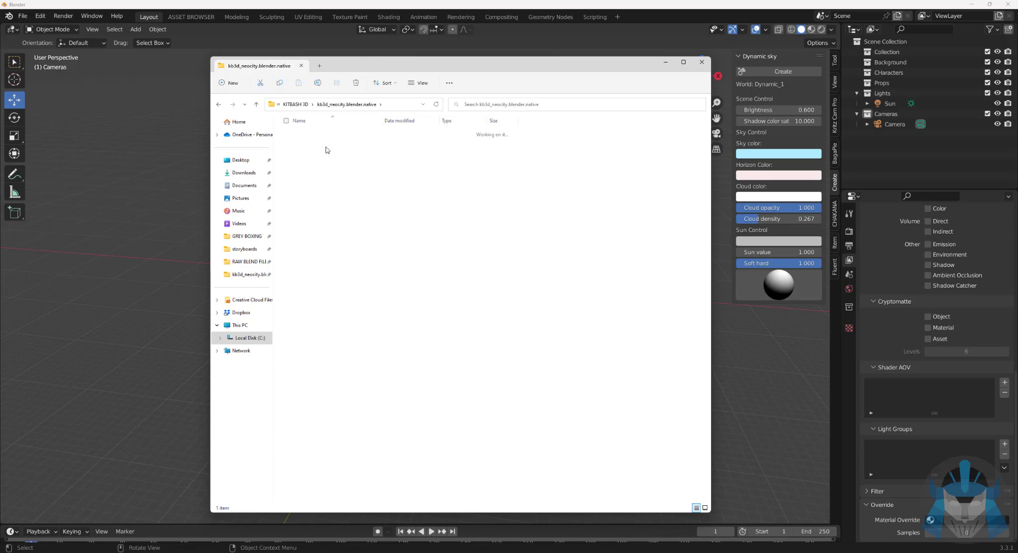
double_click(319, 137)
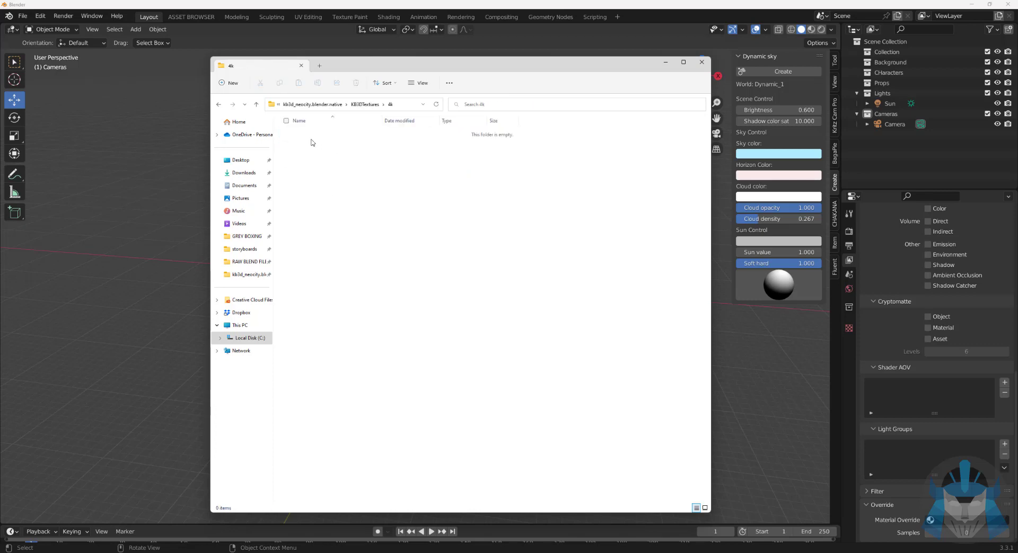
left_click(219, 105)
left_click(219, 105)
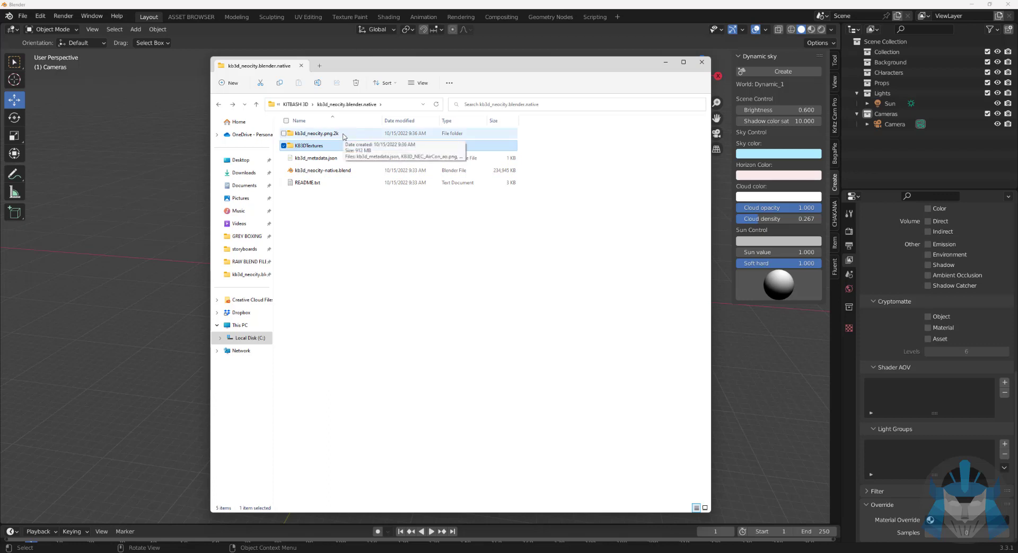
double_click(343, 135)
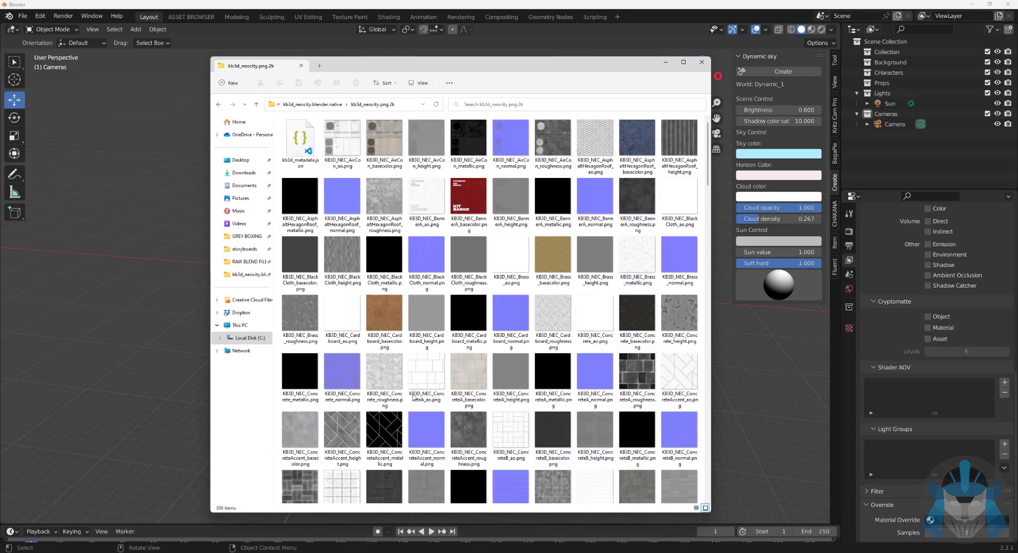
left_click(219, 105)
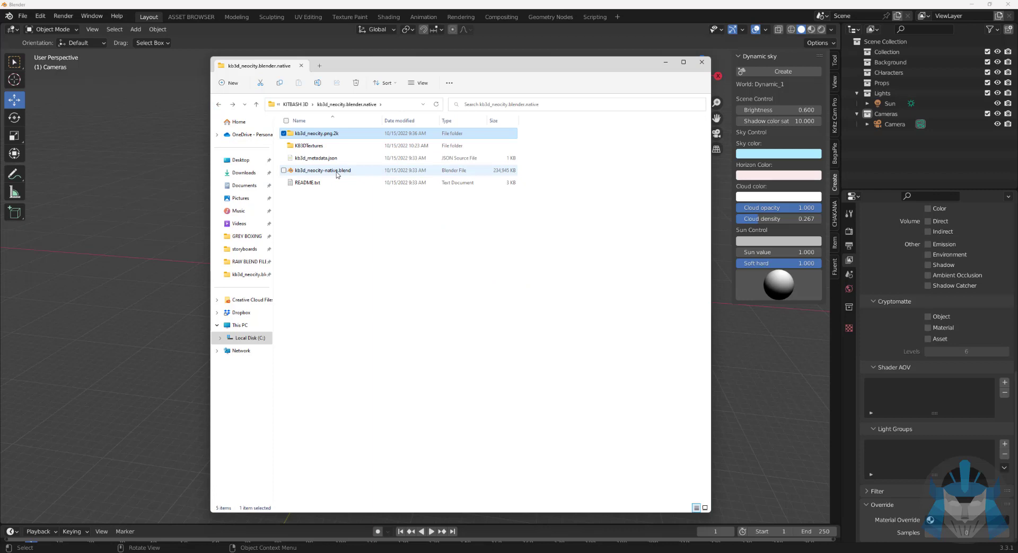
Step: Open kb3d_neocity-native.blend in Blender and display the buildings in material preview shading
left_click(337, 171)
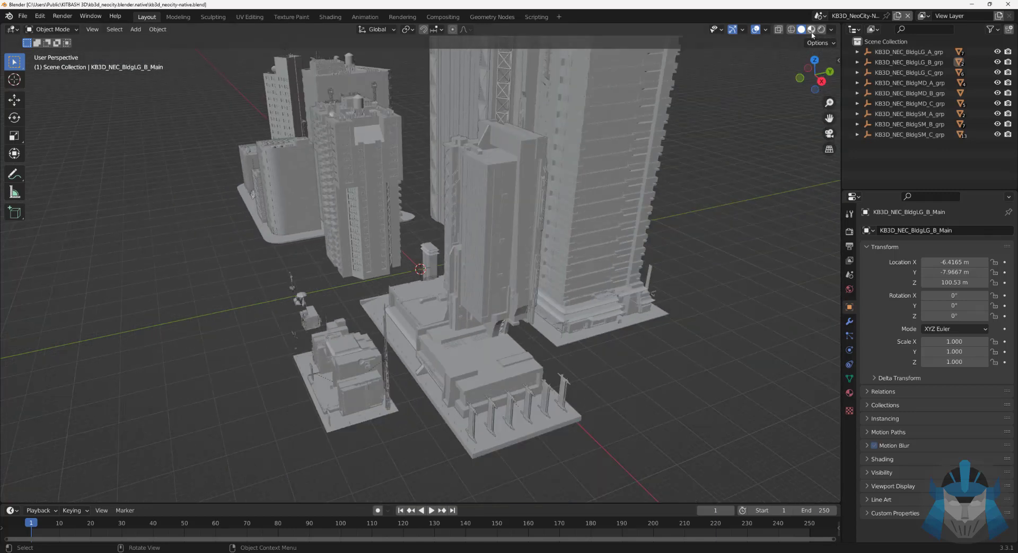
left_click(811, 34)
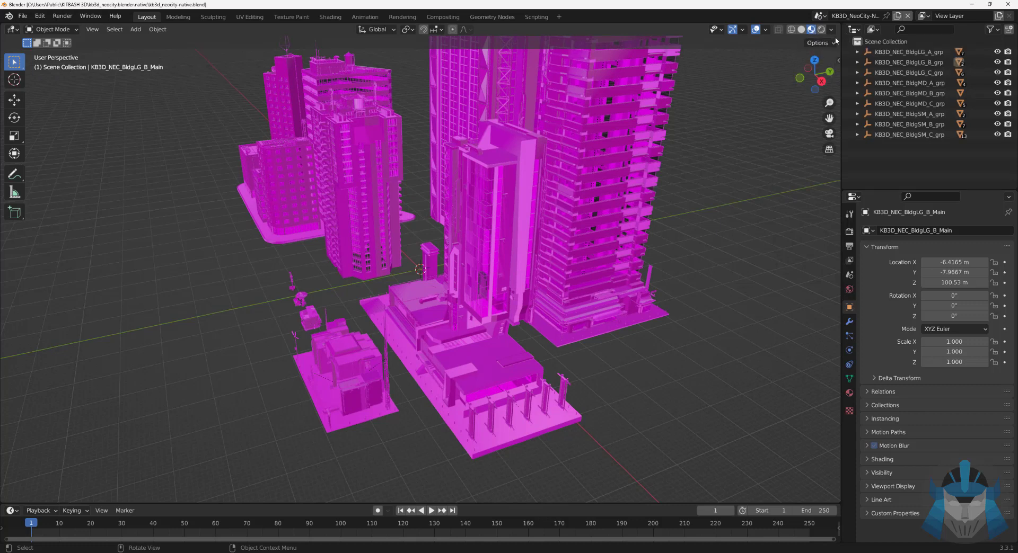
left_click_drag(813, 80, 46, 77)
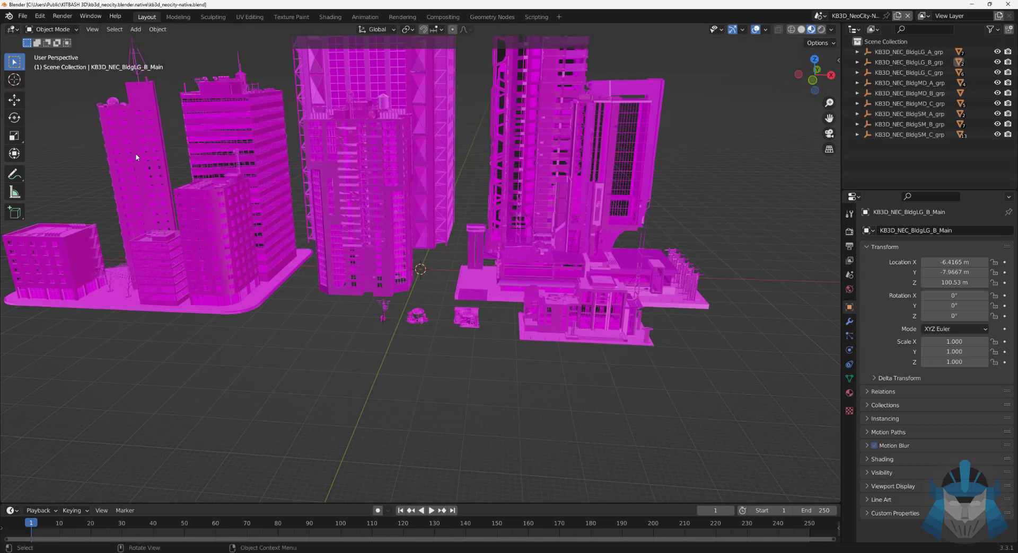
left_click(23, 16)
left_click(22, 17)
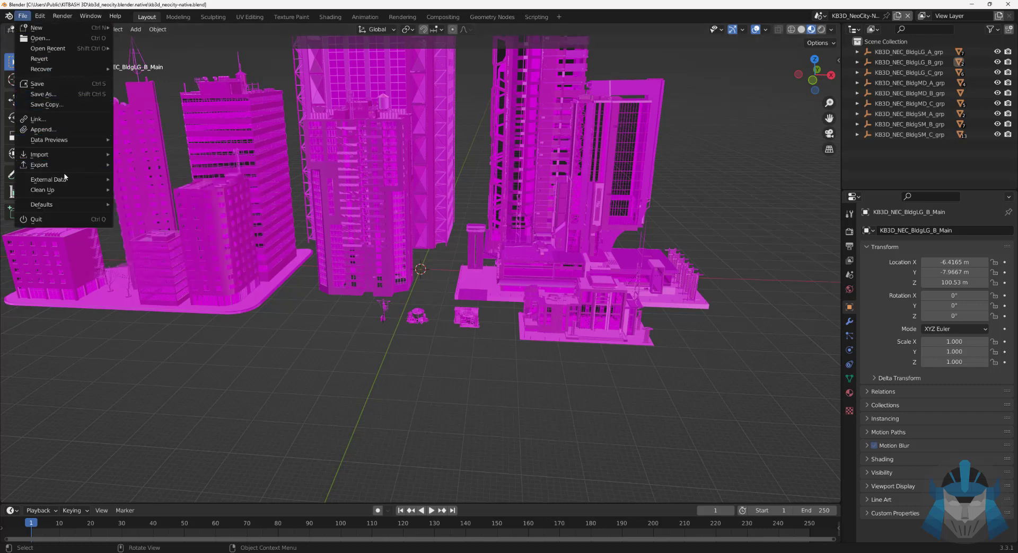
left_click(22, 14)
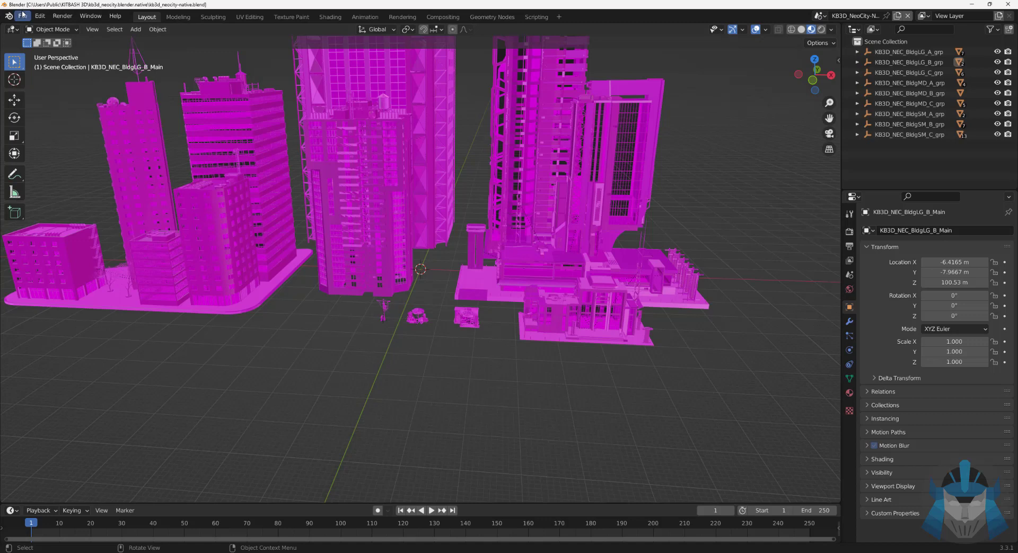
left_click(22, 14)
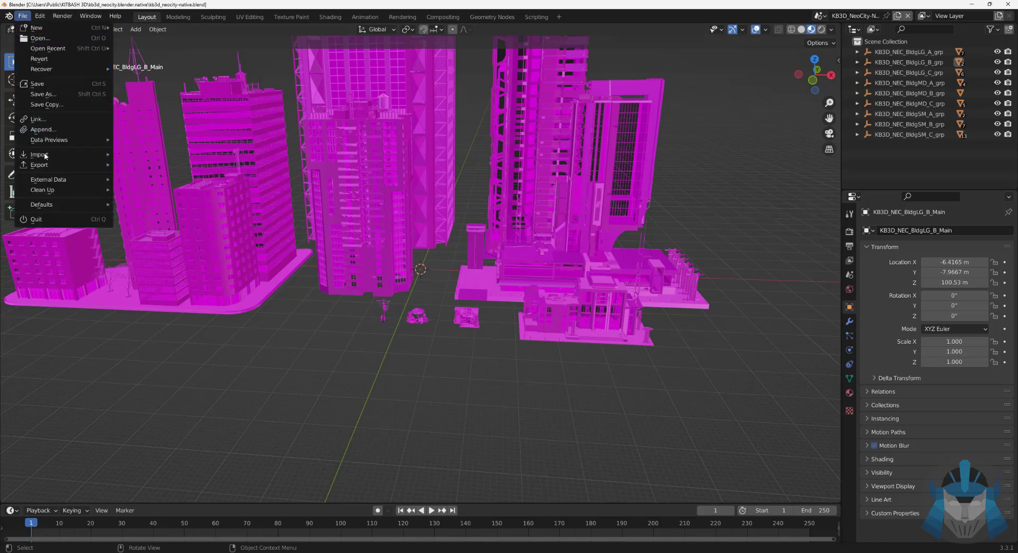
mouse_move(57, 182)
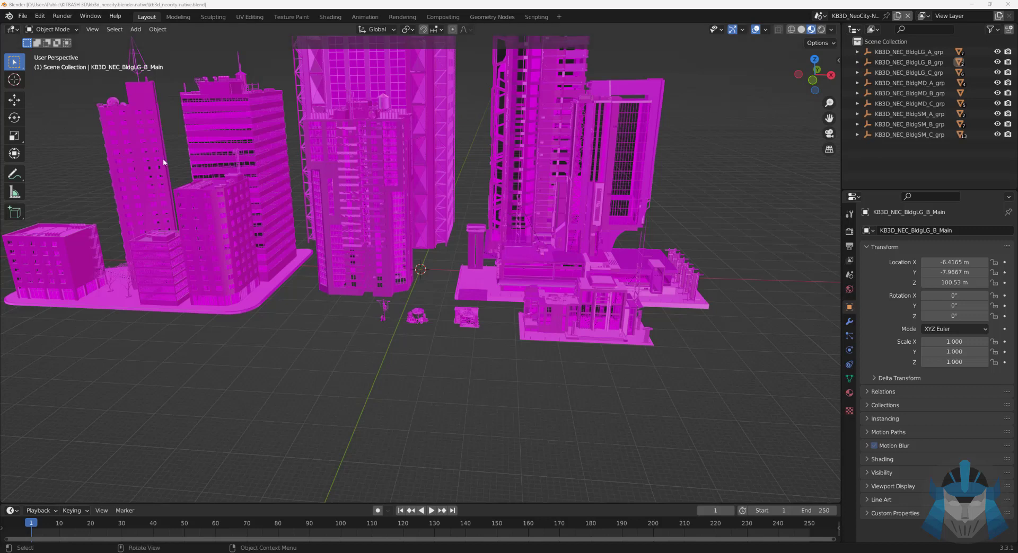
Step: Relink the missing textures with Find Missing Files, using the kb3d_neocity.png.2k folder
left_click(24, 16)
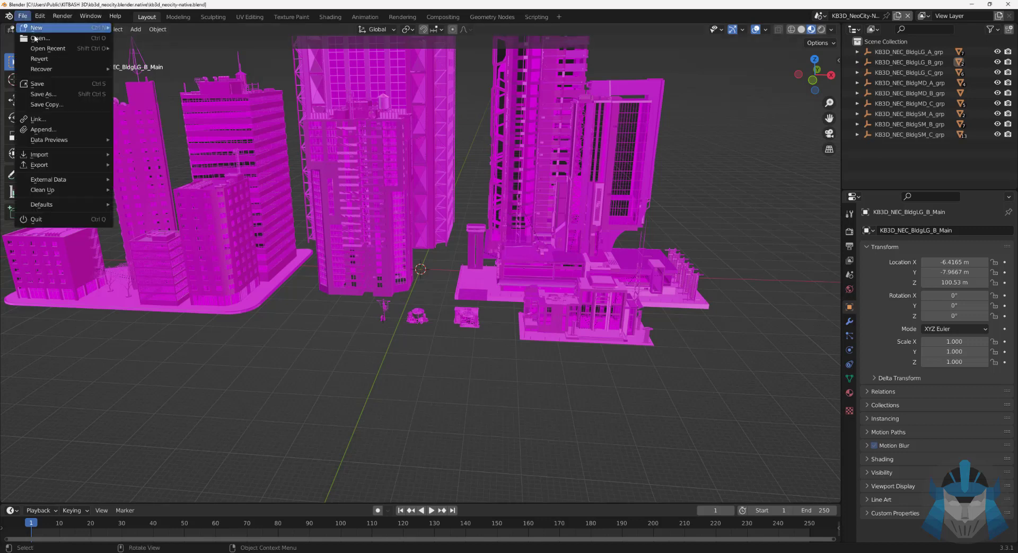
mouse_move(77, 194)
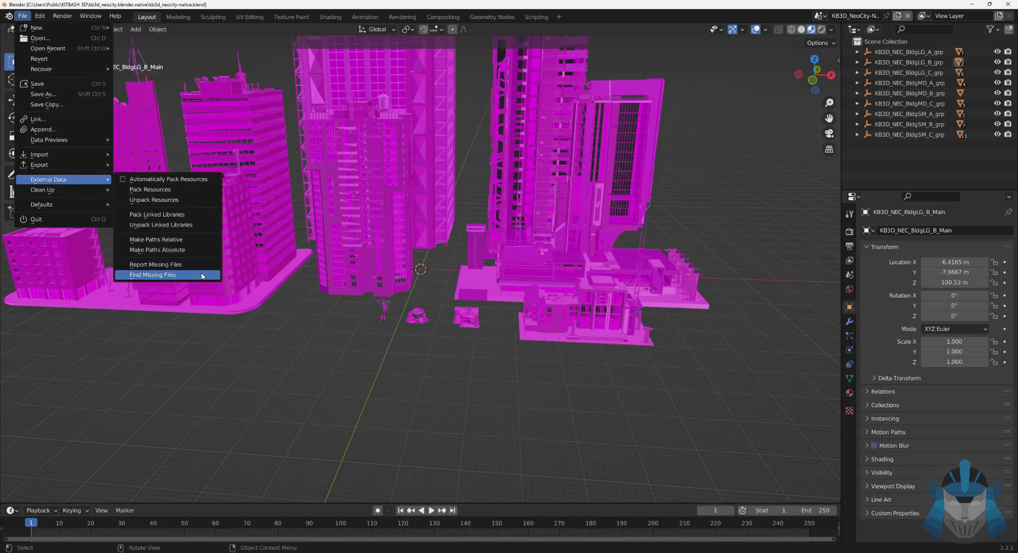
left_click(202, 275)
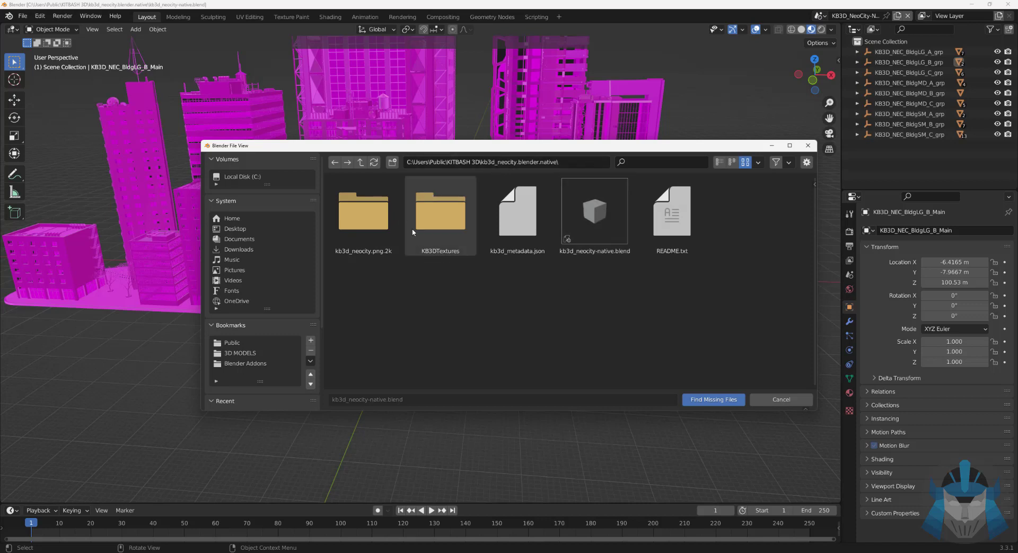
left_click(356, 226)
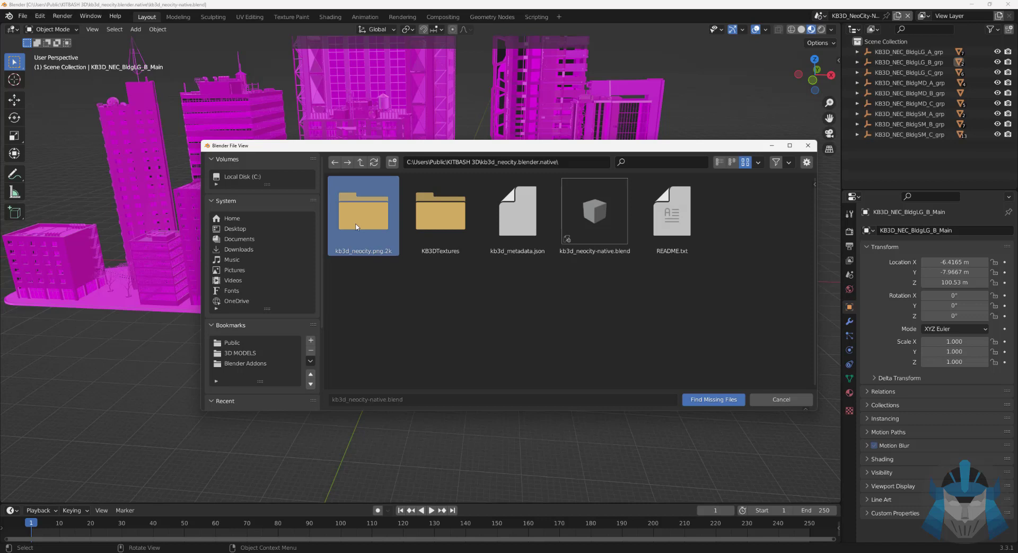
double_click(356, 226)
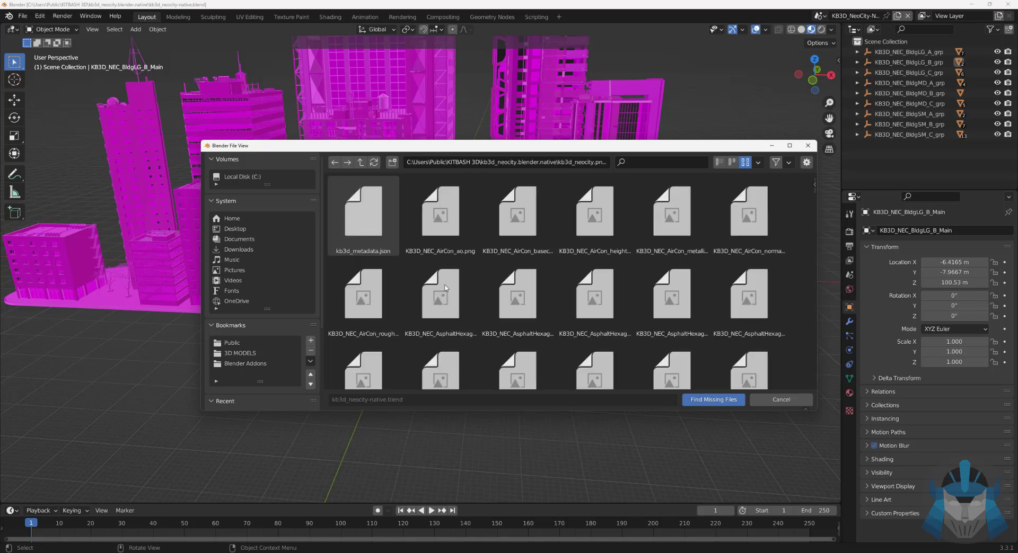
left_click(718, 399)
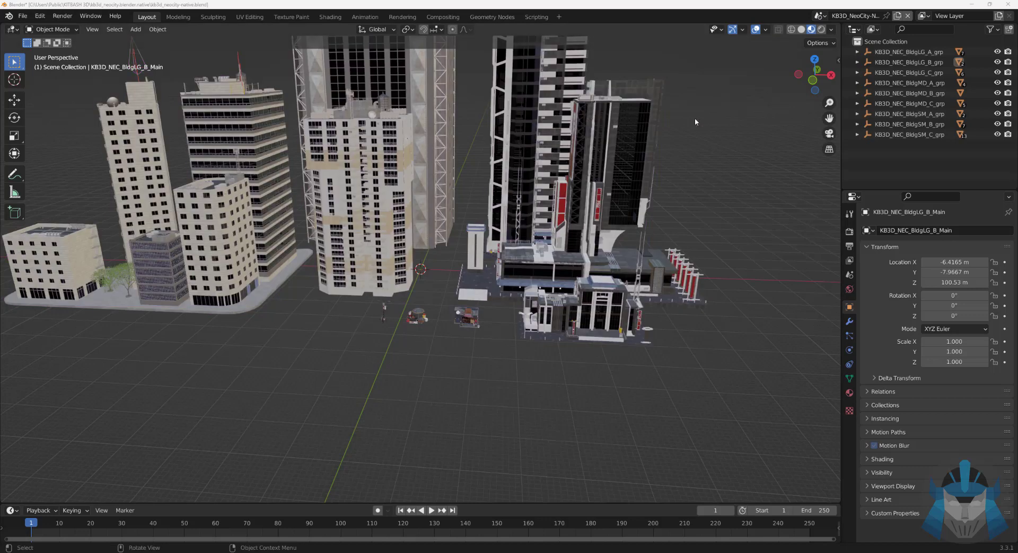
Step: Display the buildings in rendered viewport shading and create a Dynamic sky world with the sky add-on
left_click_drag(799, 88, 828, 30)
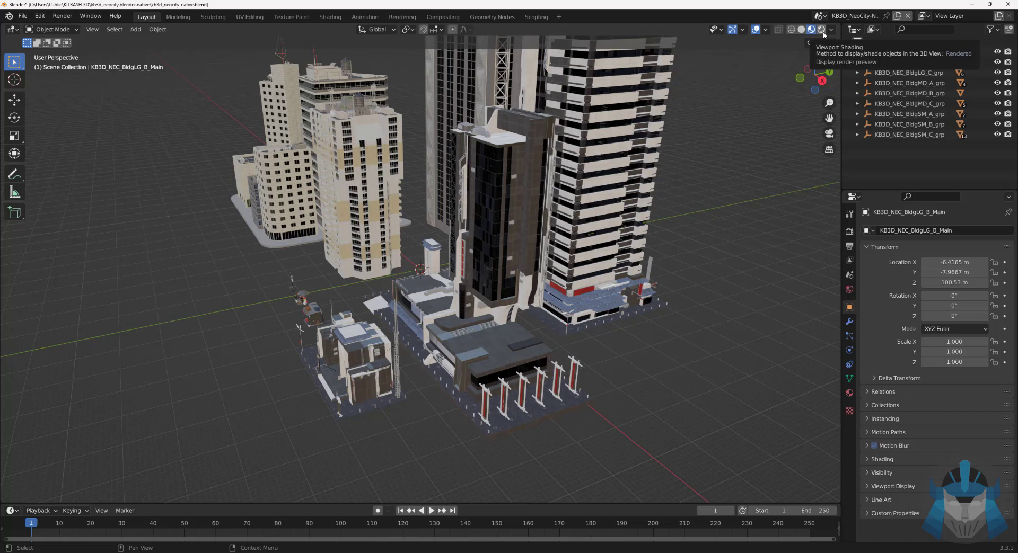
left_click(821, 30)
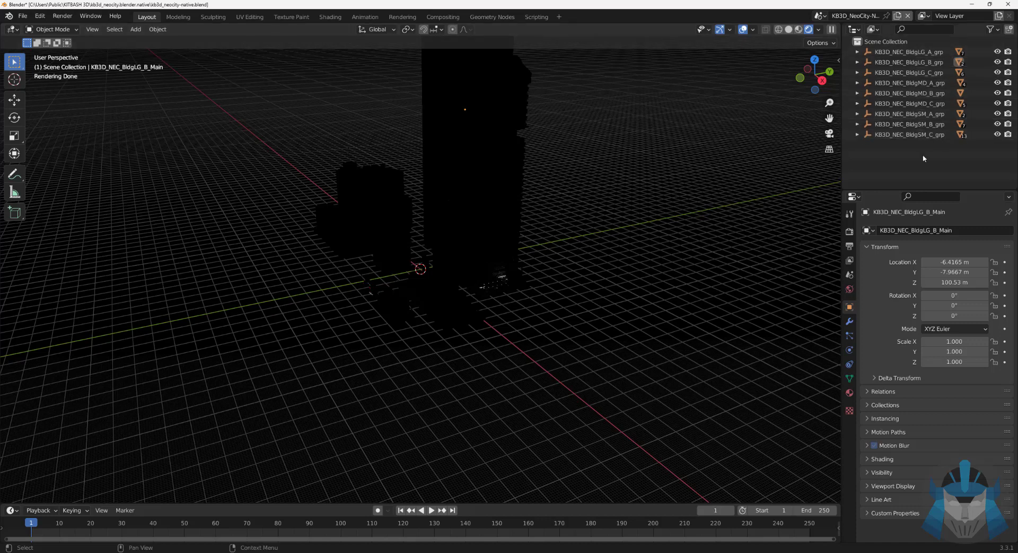
left_click(838, 59)
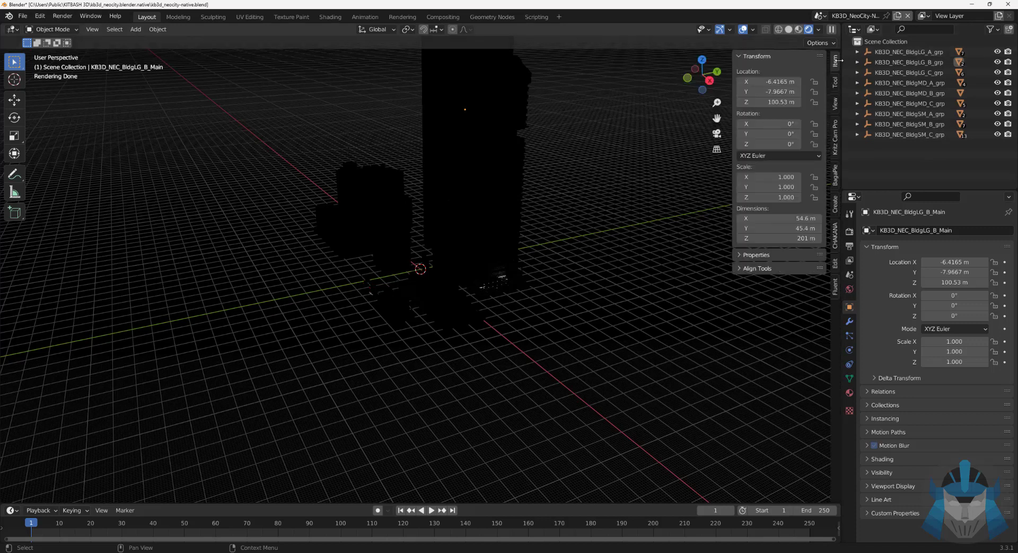
left_click(835, 205)
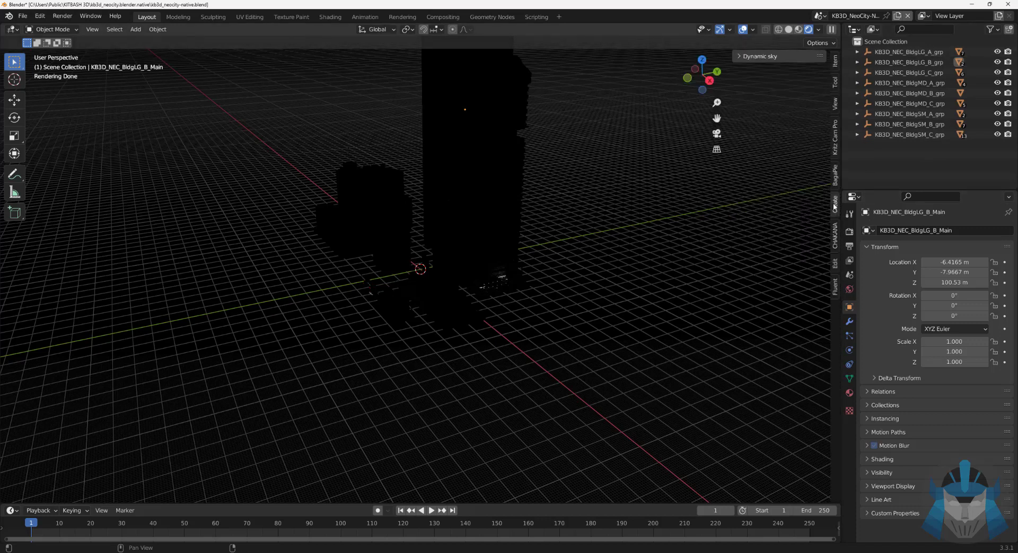
left_click(737, 57)
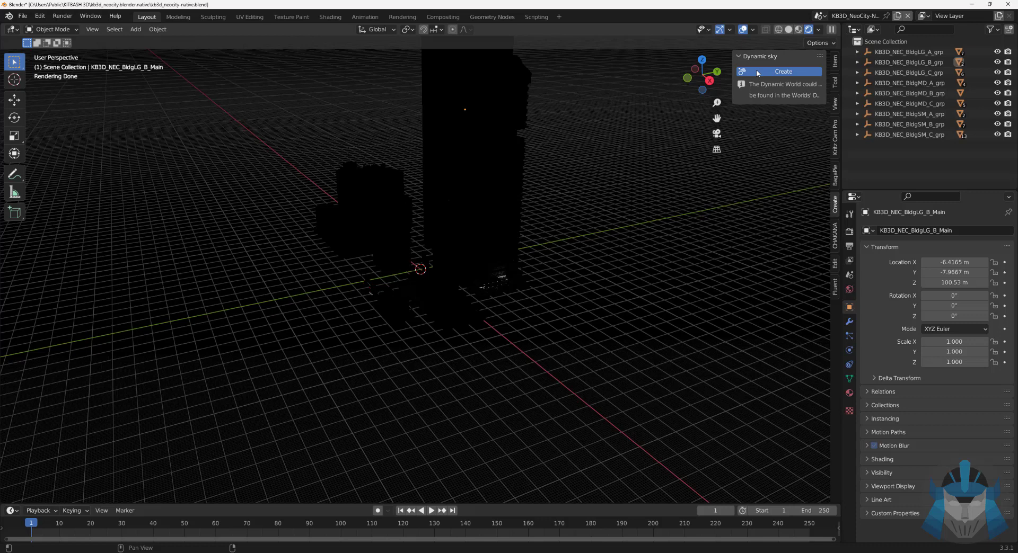
left_click(757, 72)
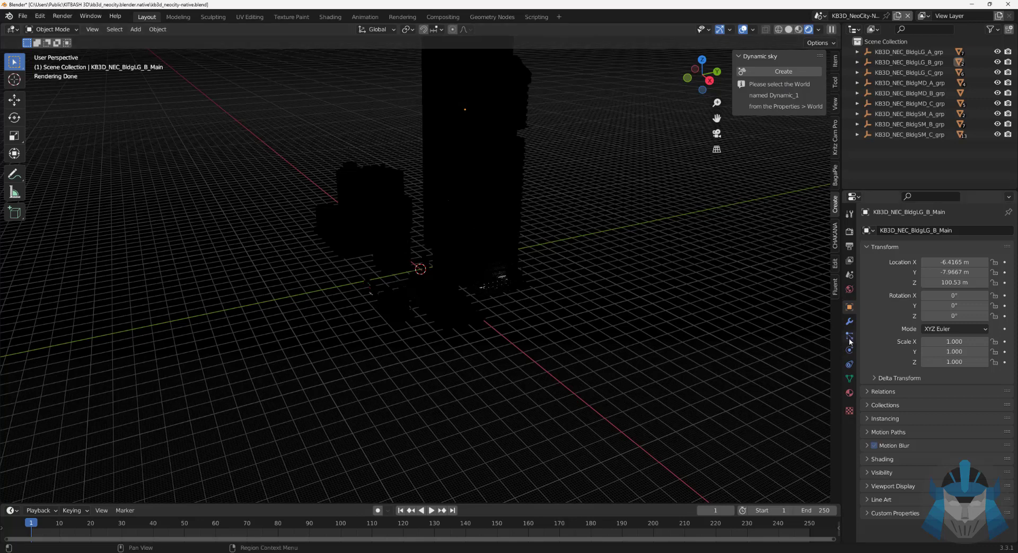
Step: Assign the Dynamic_1 world to the KB3D_NeoCity-Native scene to light the buildings
left_click(849, 289)
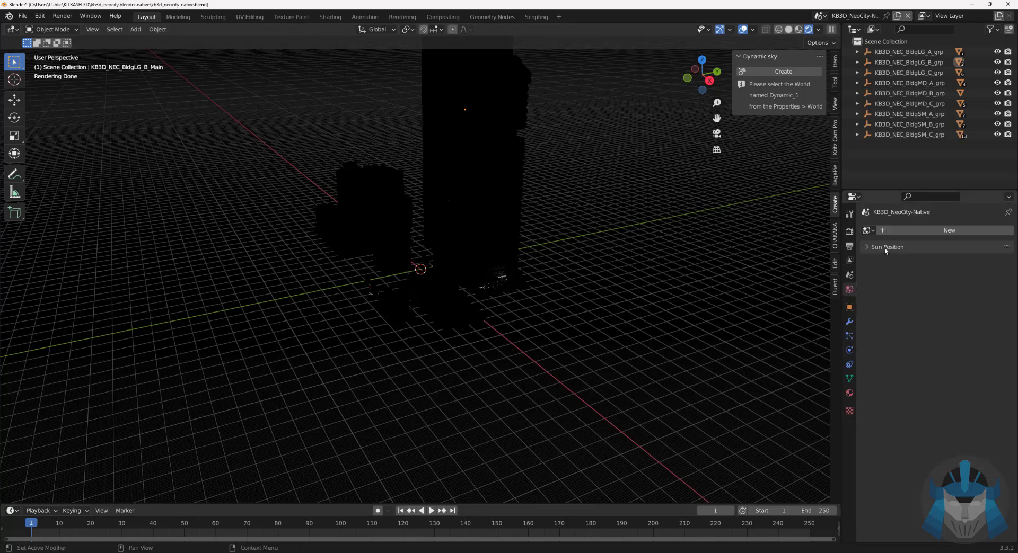
left_click(867, 231)
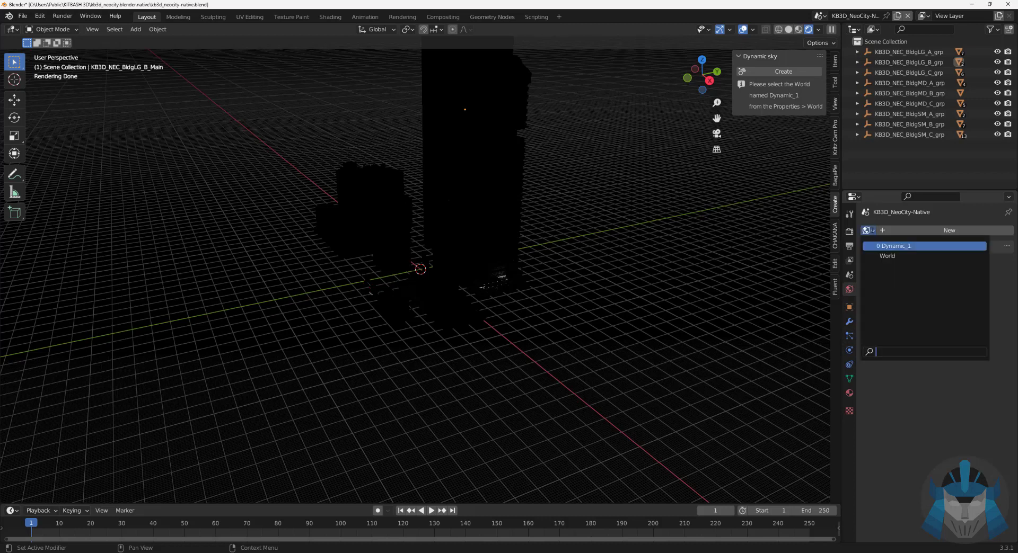
left_click(890, 247)
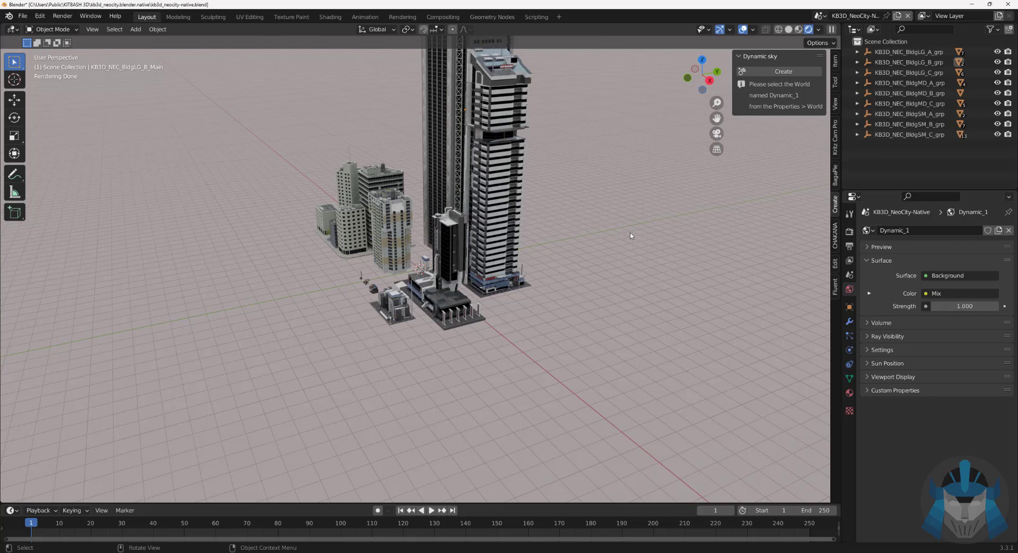
Step: Open the External Data options for packing the file's resources
left_click(23, 17)
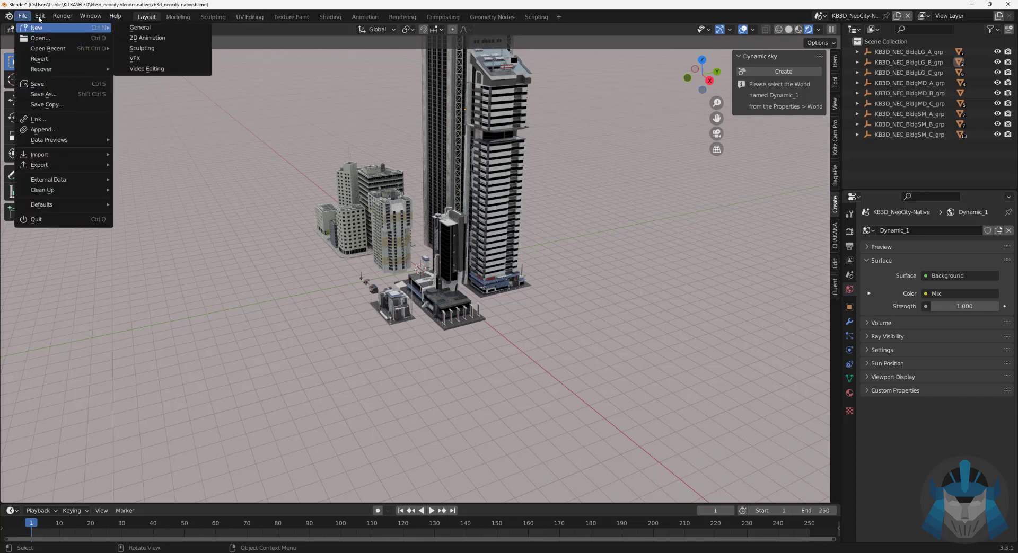
mouse_move(83, 181)
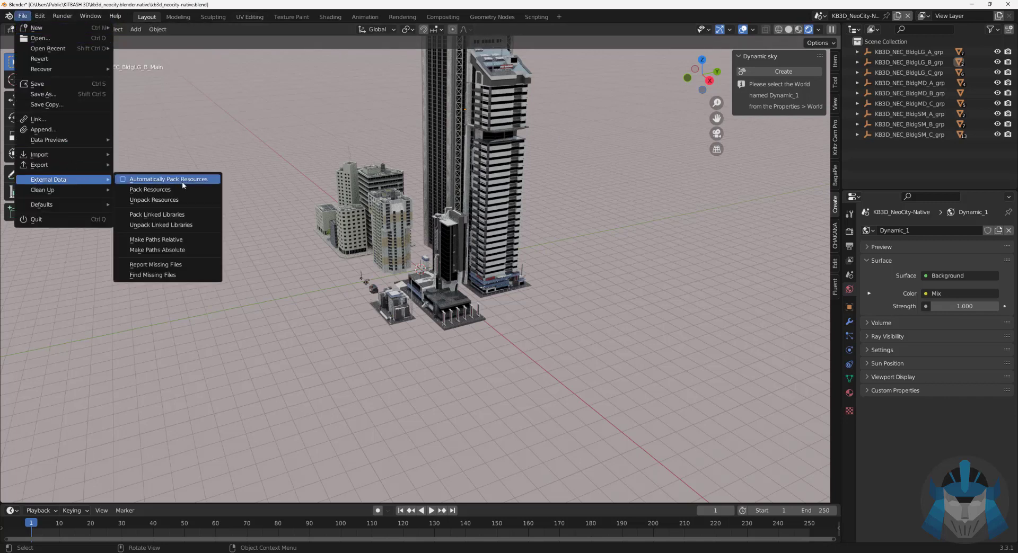